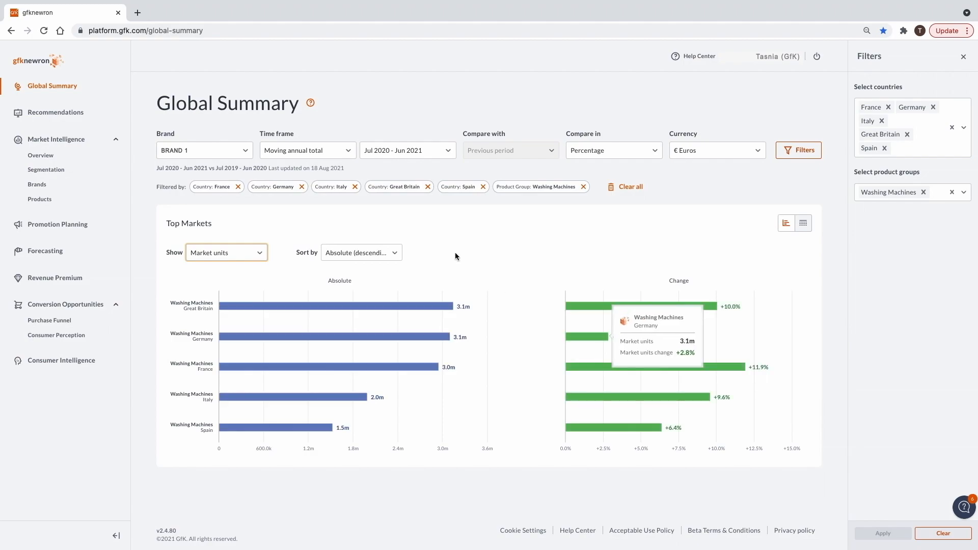
Step: Switch the Top Markets chart measure from Market units to Market revenue
left_click(258, 255)
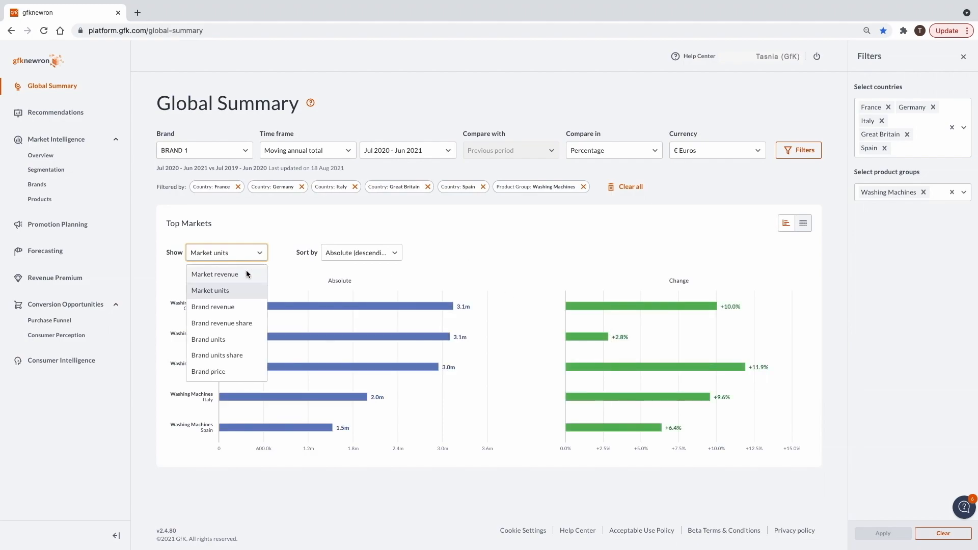
left_click(215, 275)
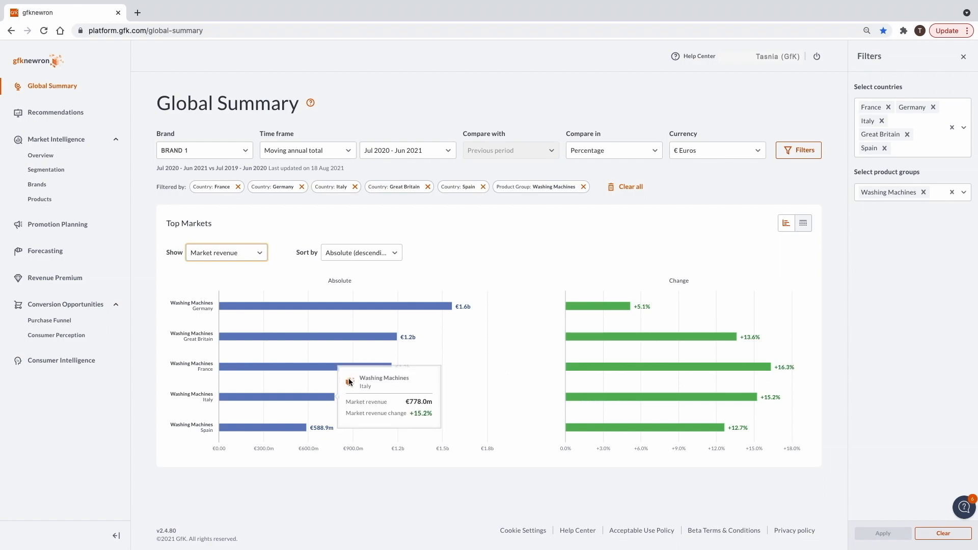
mouse_move(307, 366)
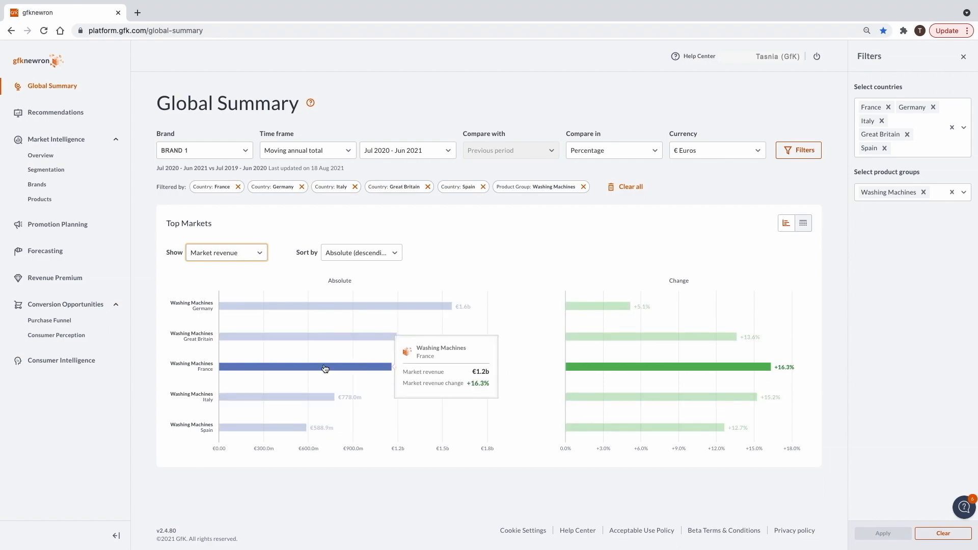
mouse_move(656, 367)
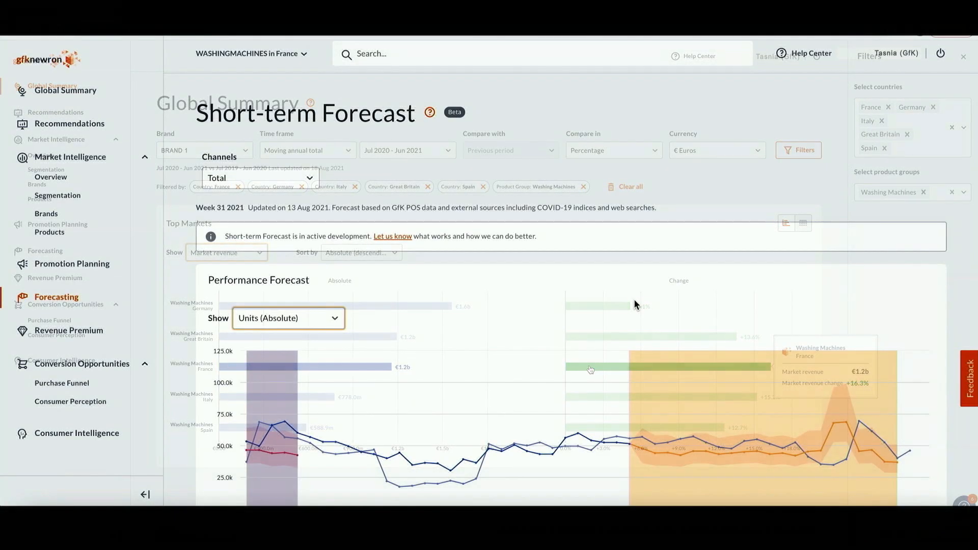
scroll(634, 299, "down", 2)
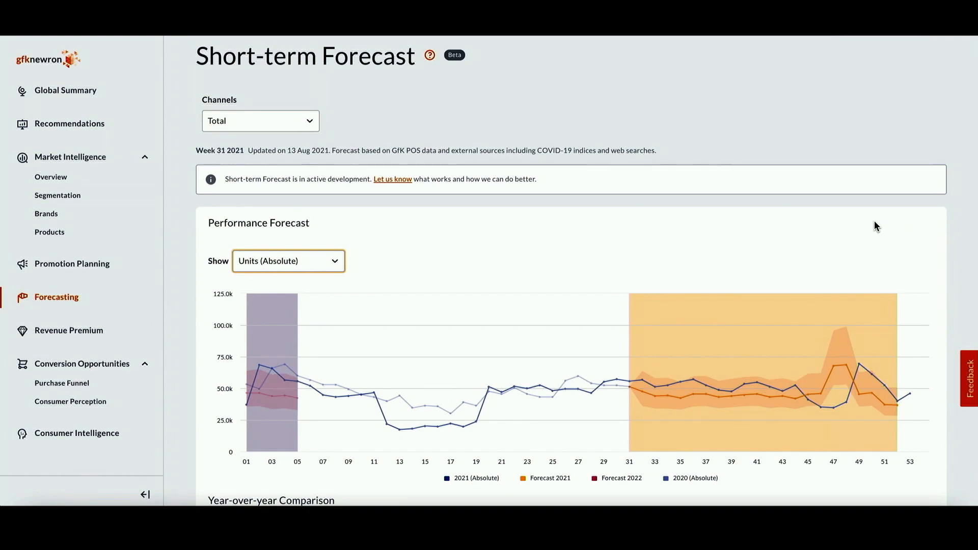
Step: Chart the short-term forecast as Units (Running total)
left_click(314, 257)
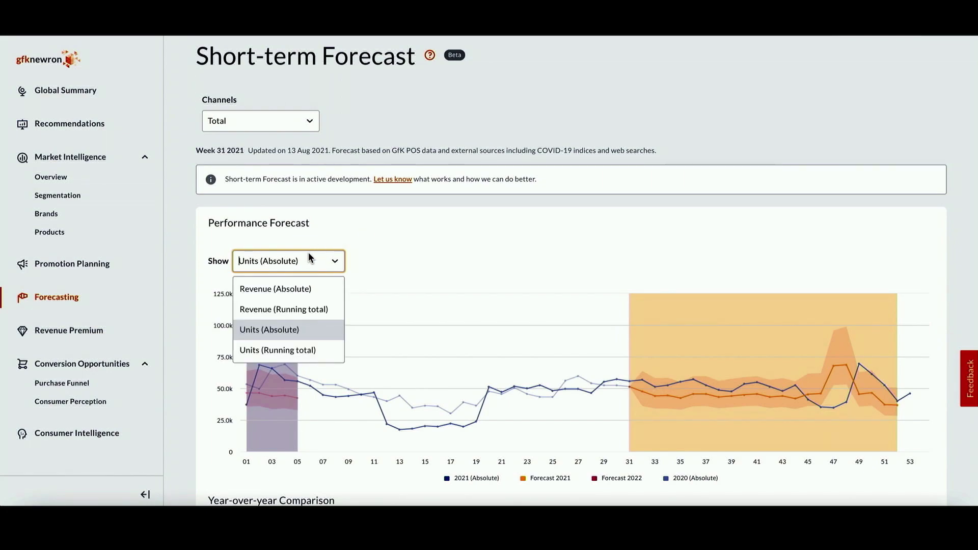
left_click(288, 351)
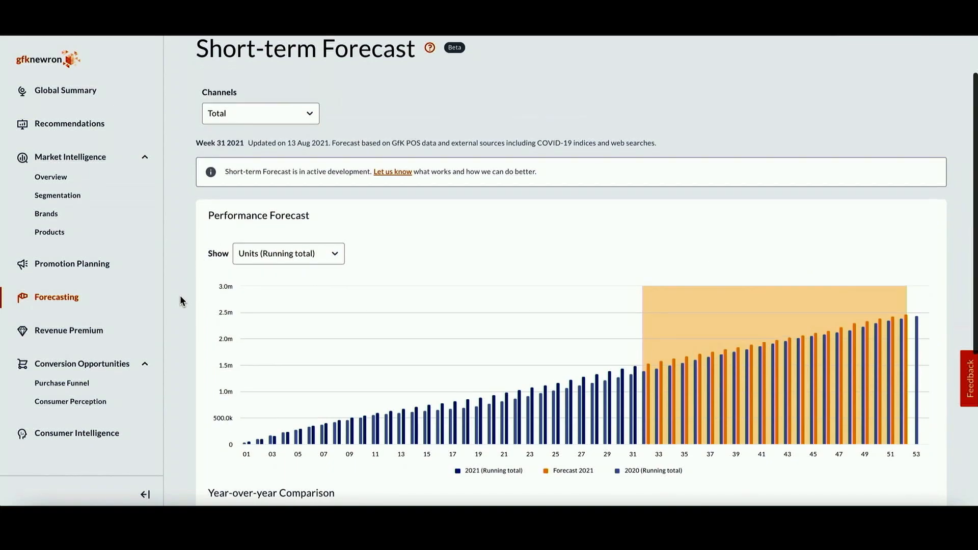
scroll(182, 302, "down", 4)
scroll(182, 301, "down", 2)
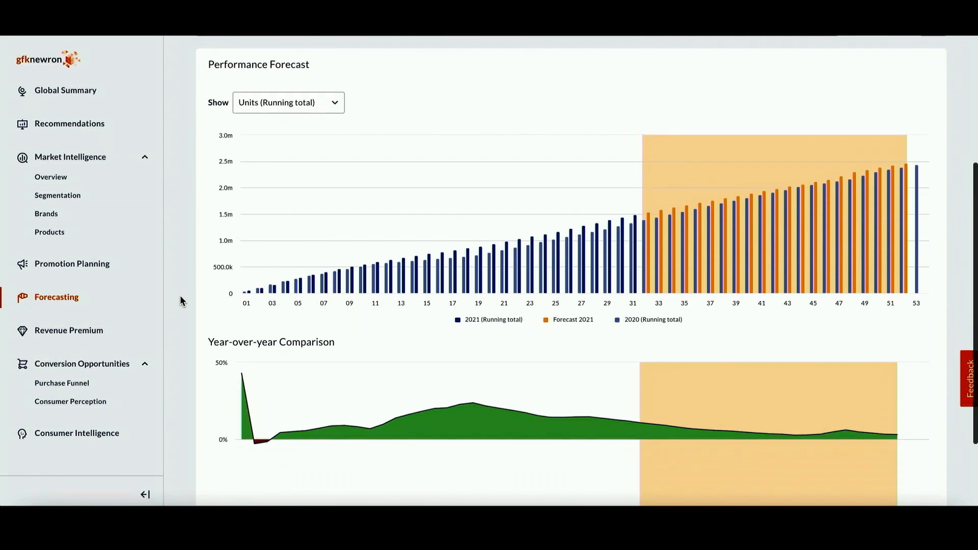
scroll(182, 301, "up", 1)
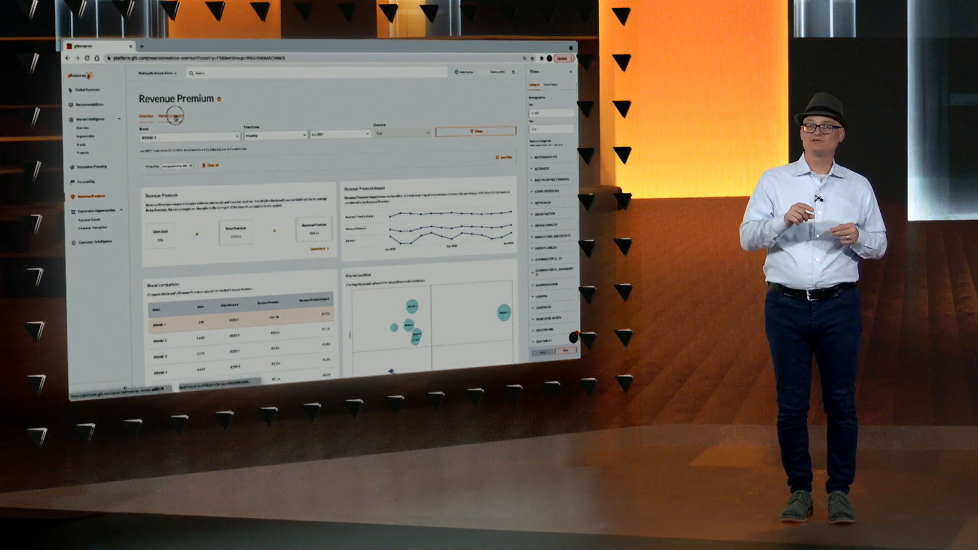
Step: Switch Revenue Premium to the Market Landscape bubble chart of brands by units and price premium
left_click(174, 115)
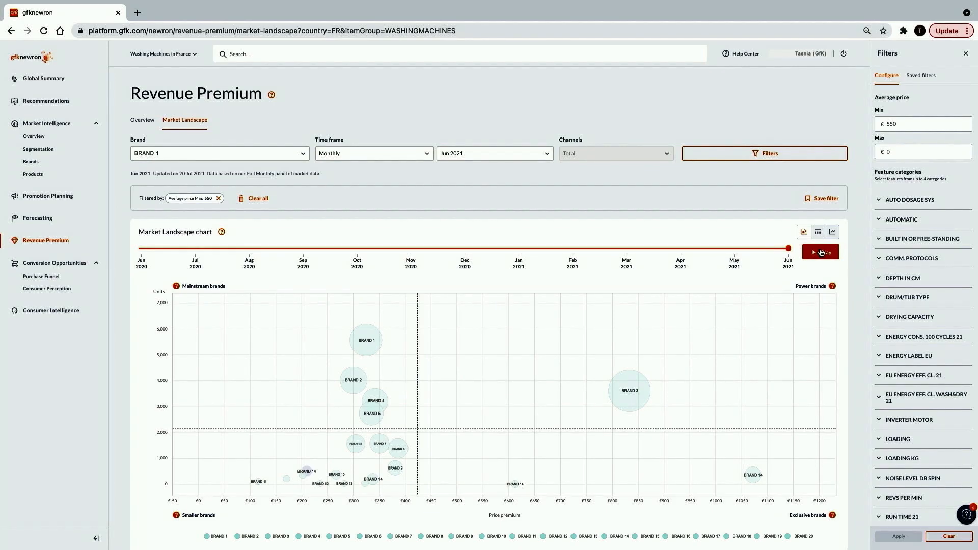
Step: Play the Market Landscape timeline to animate the bubble chart across the months
left_click(822, 253)
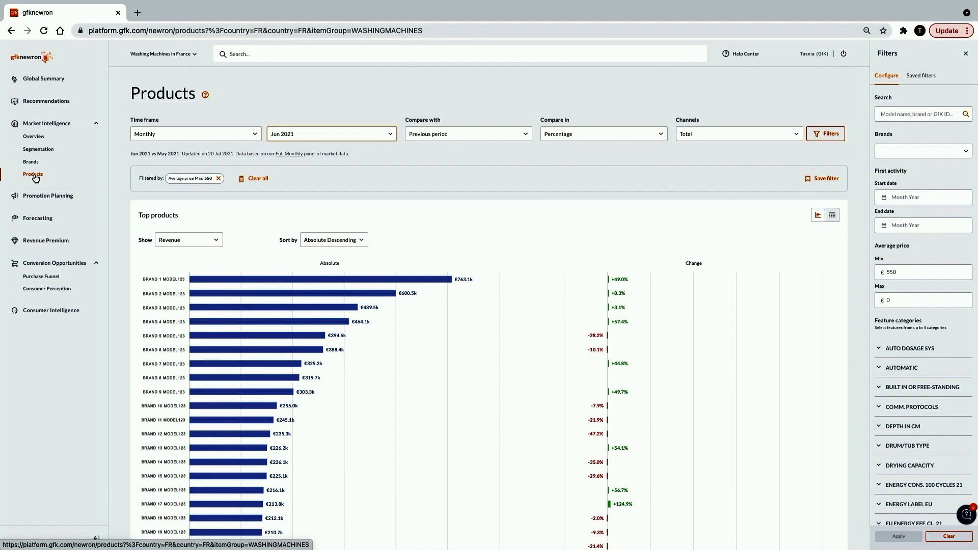
Step: Set the product ranking time frame to Weekly, Week 31 2021
left_click(255, 136)
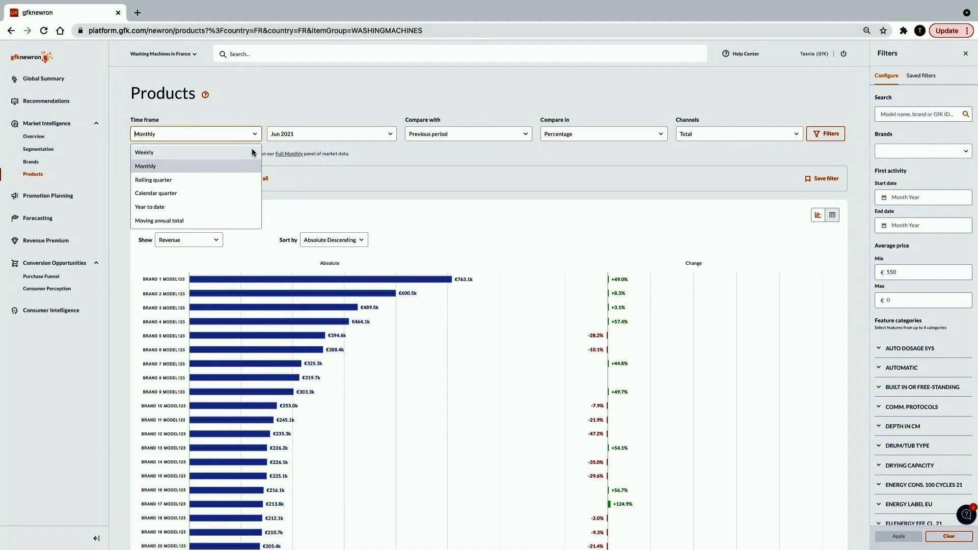
left_click(252, 152)
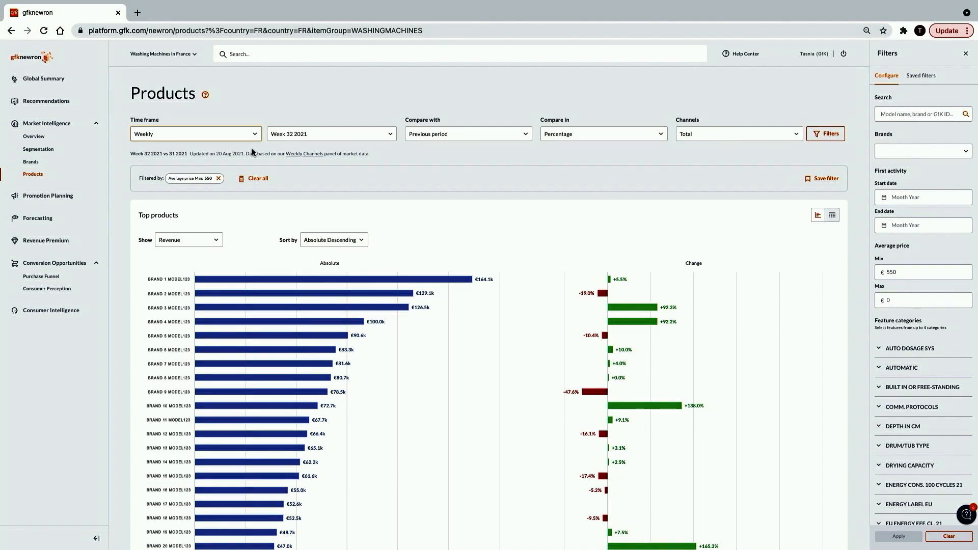
left_click(303, 137)
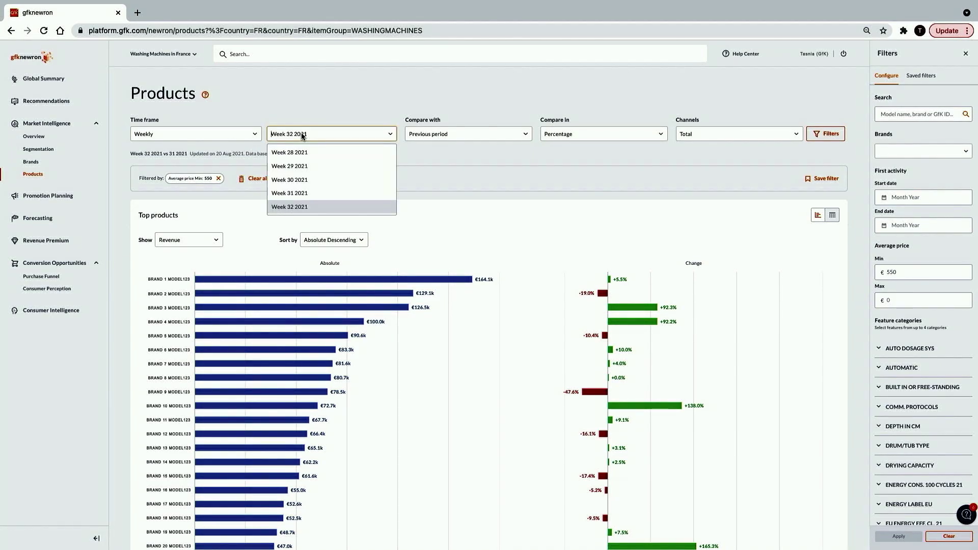
left_click(314, 190)
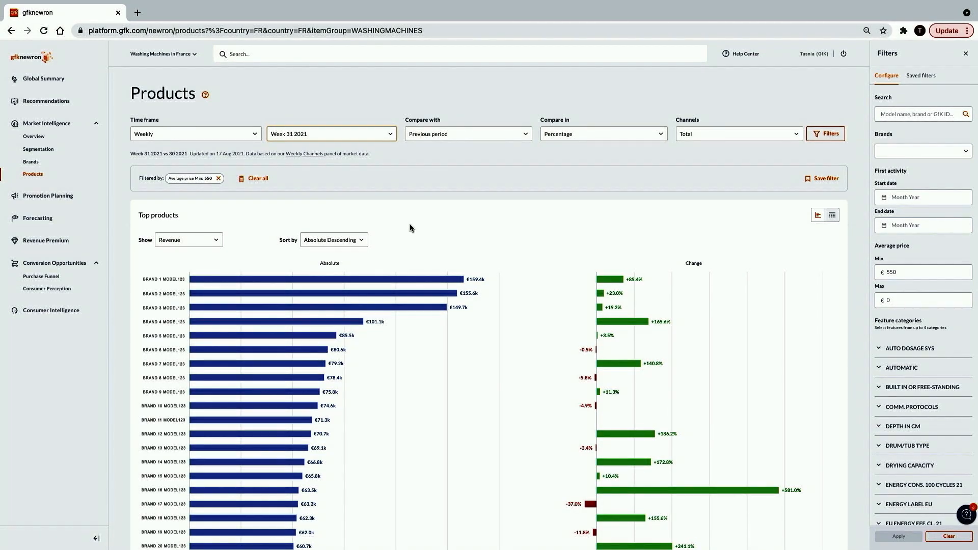
mouse_move(367, 280)
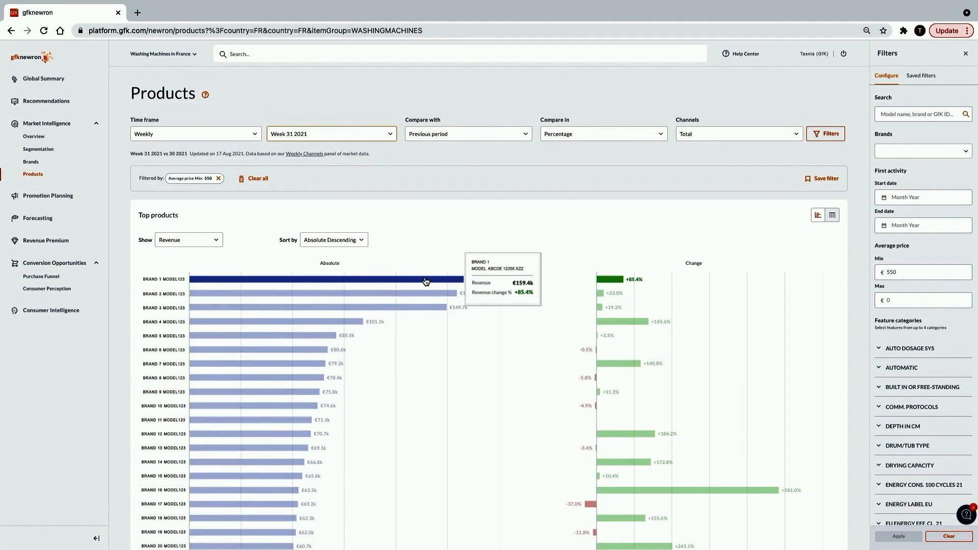
Step: Bring up the top Brand 1 model's competitor analysis and mark the first competitor
left_click(426, 282)
left_click(149, 306)
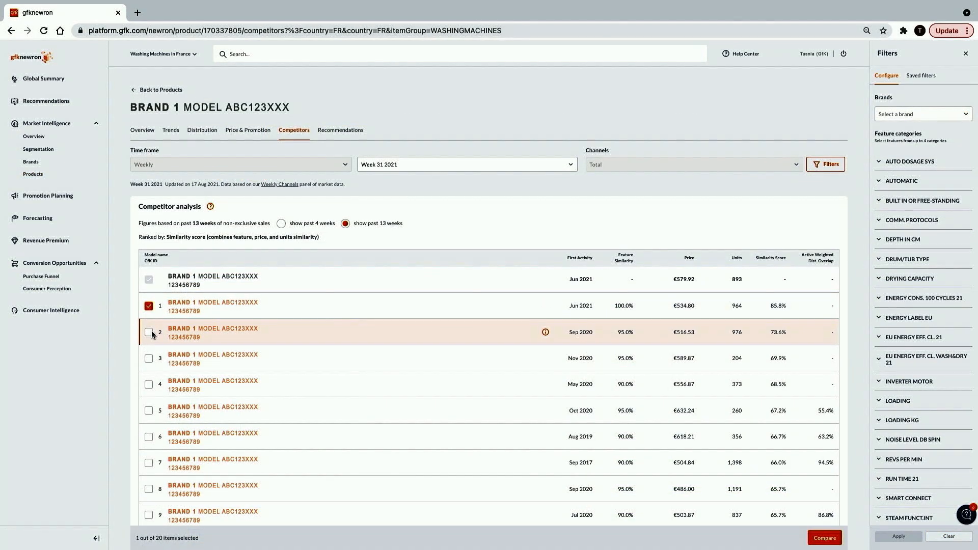
Step: Add the remaining competitors and compare the Brand 1 model with them side by side
left_click(149, 358)
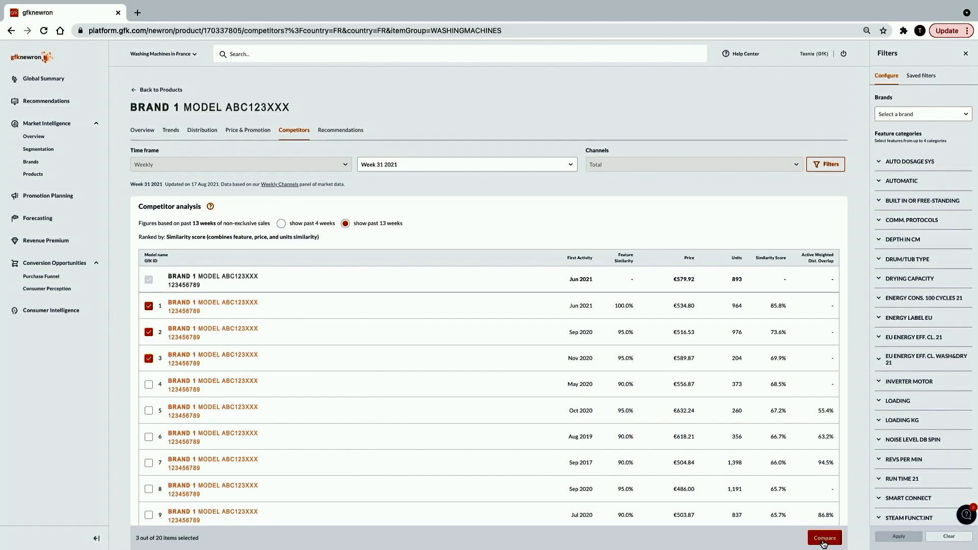
left_click(824, 538)
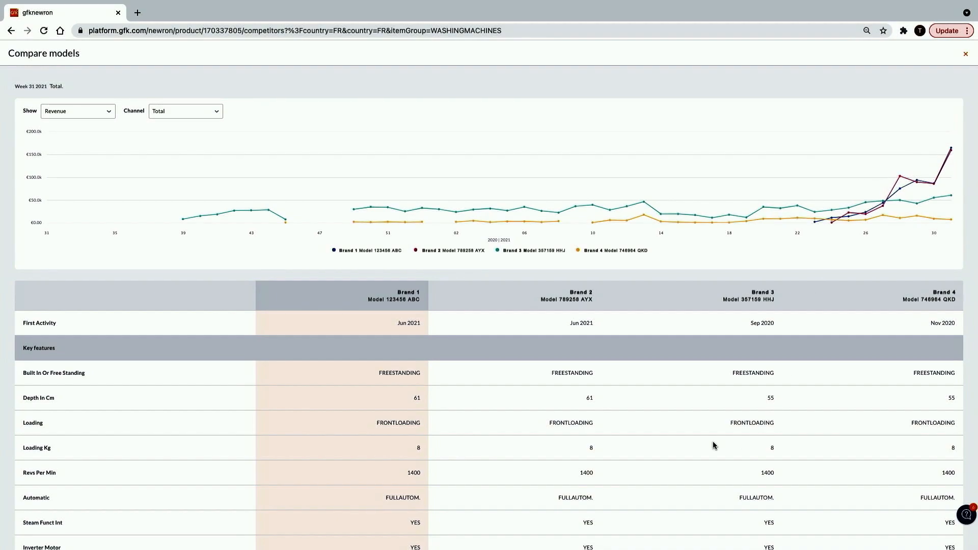
scroll(669, 426, "down", 1)
scroll(669, 426, "down", 2)
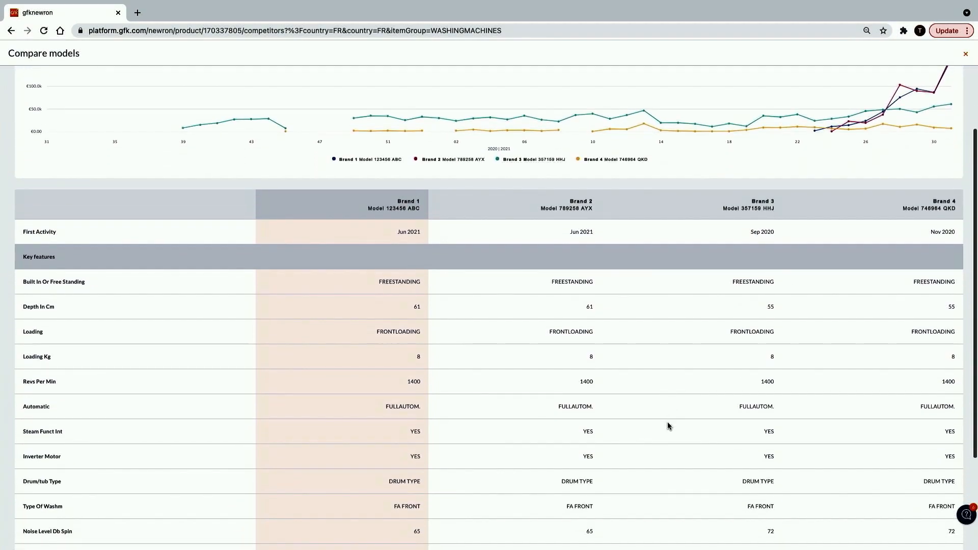
scroll(669, 426, "down", 2)
scroll(669, 426, "down", 2)
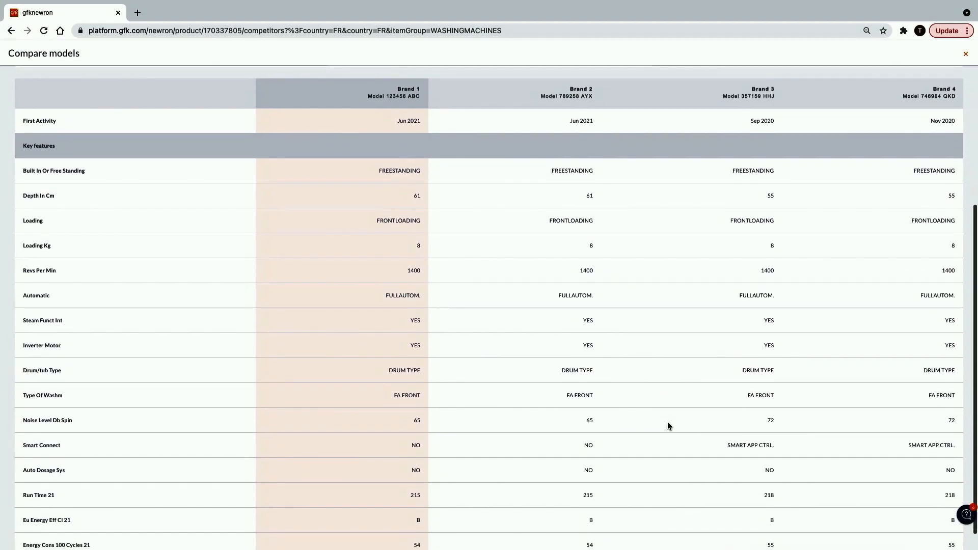
scroll(669, 426, "down", 1)
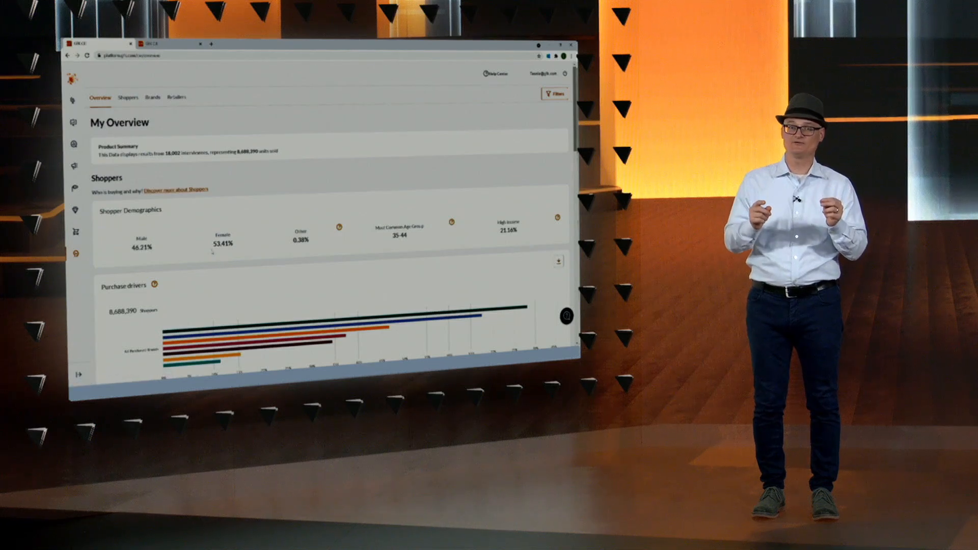
left_click(556, 94)
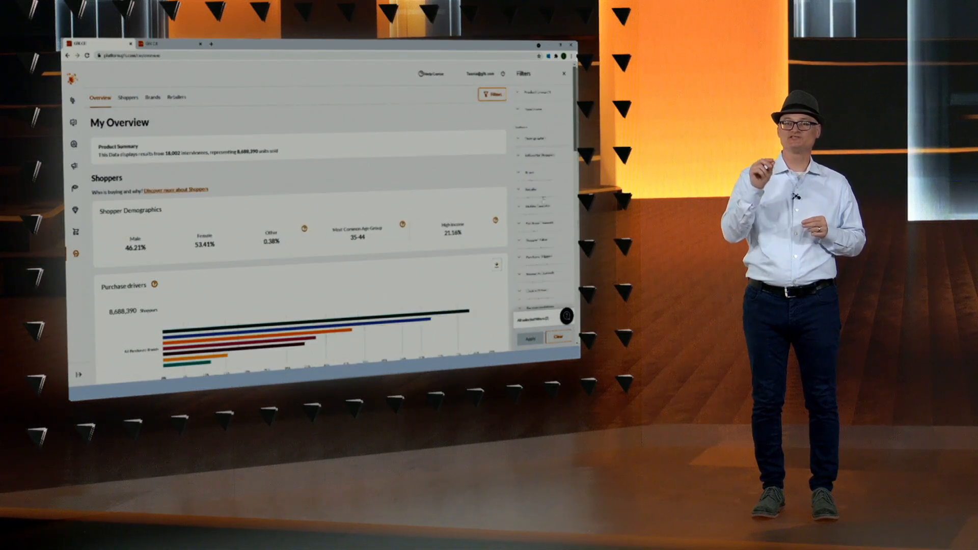
scroll(547, 191, "down", 3)
Step: Filter shoppers by Purchase Price bands of €550 or more, leaving 1,765 interviewees
left_click(541, 227)
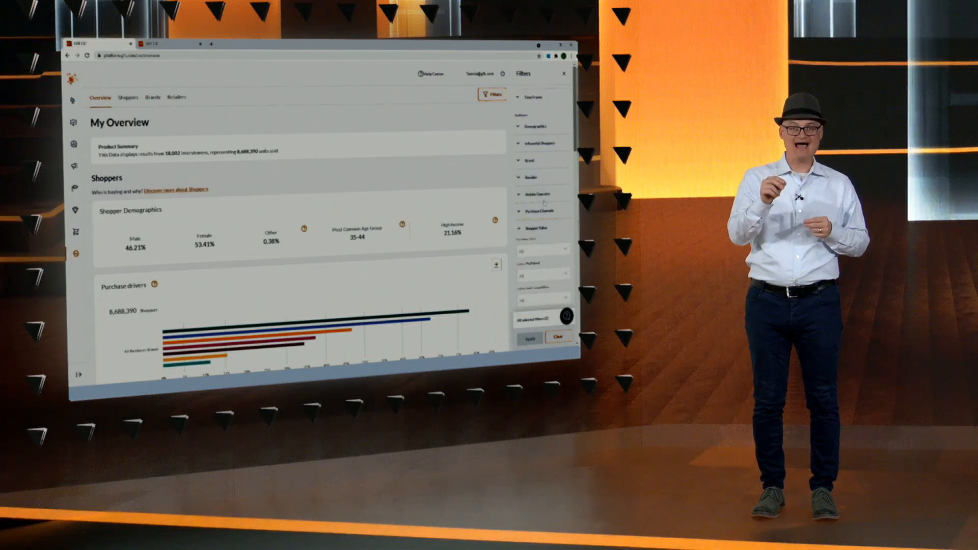
left_click(522, 194)
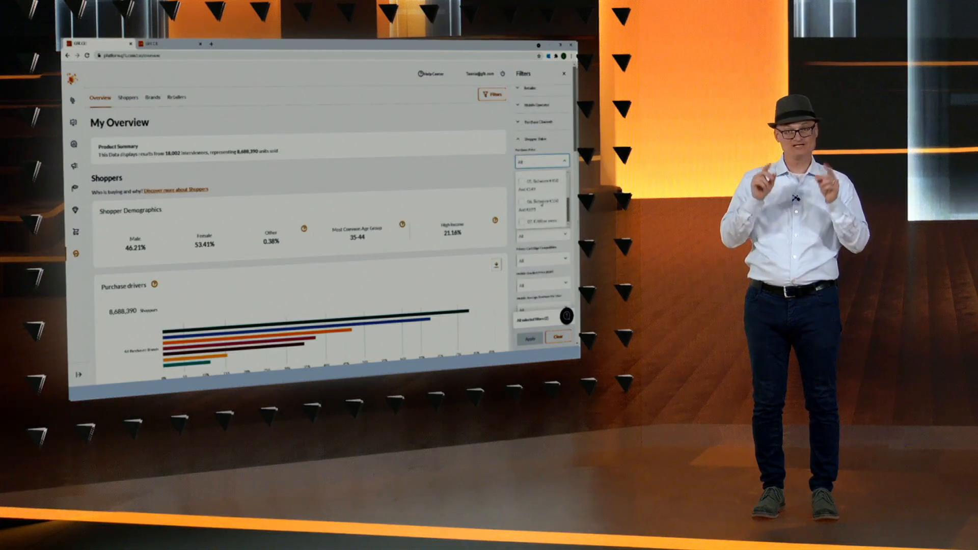
left_click(522, 215)
left_click(523, 235)
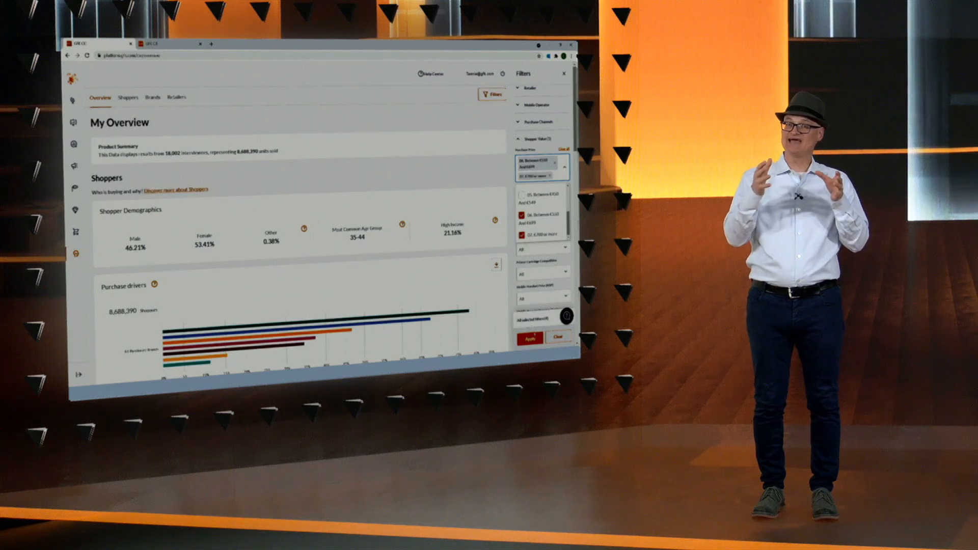
left_click(543, 187)
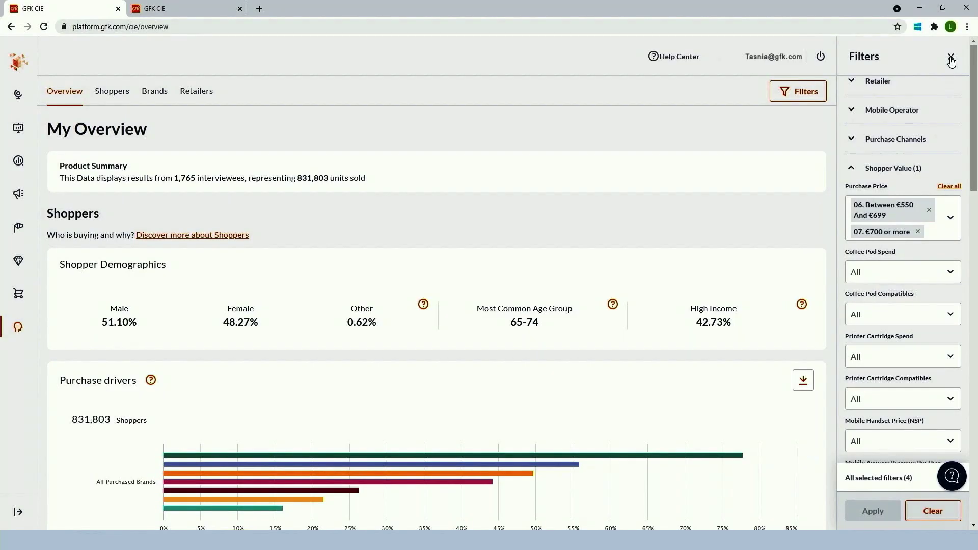
left_click(952, 57)
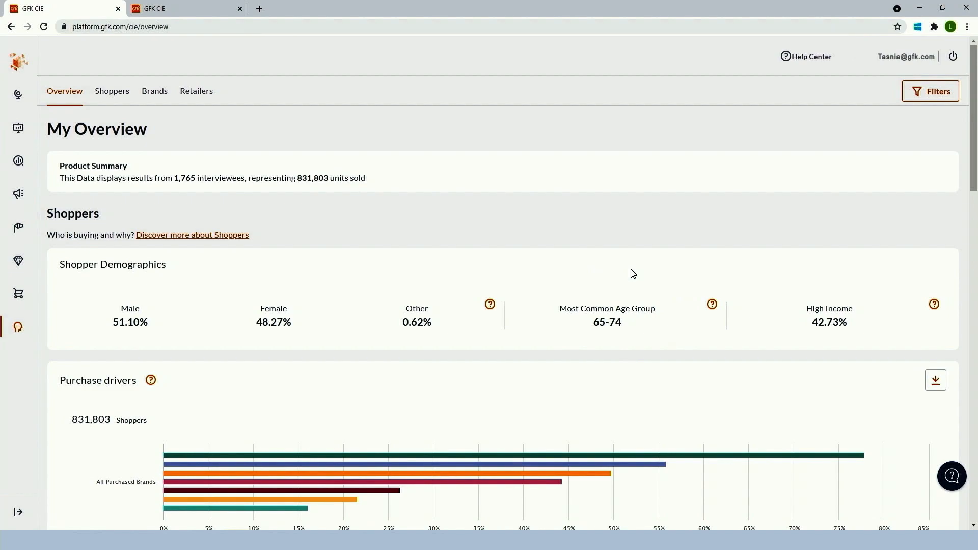
Step: Follow 'Discover more about Shoppers' to the detailed shopper demographics page
left_click(183, 239)
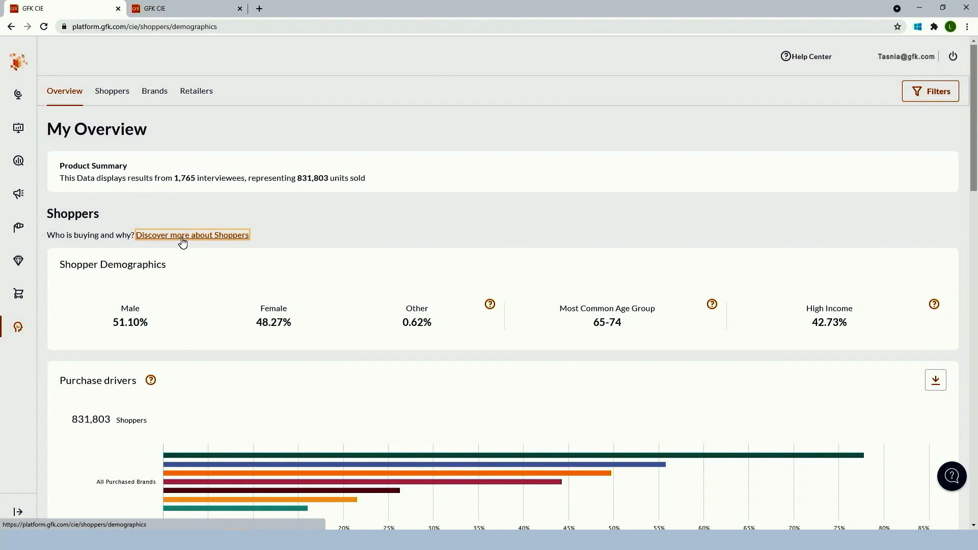
left_click(183, 237)
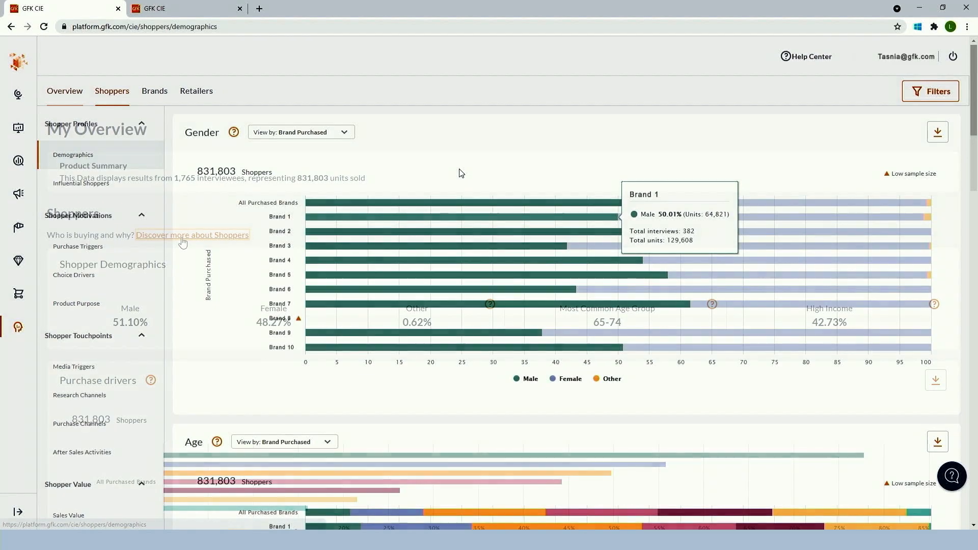
scroll(313, 244, "down", 3)
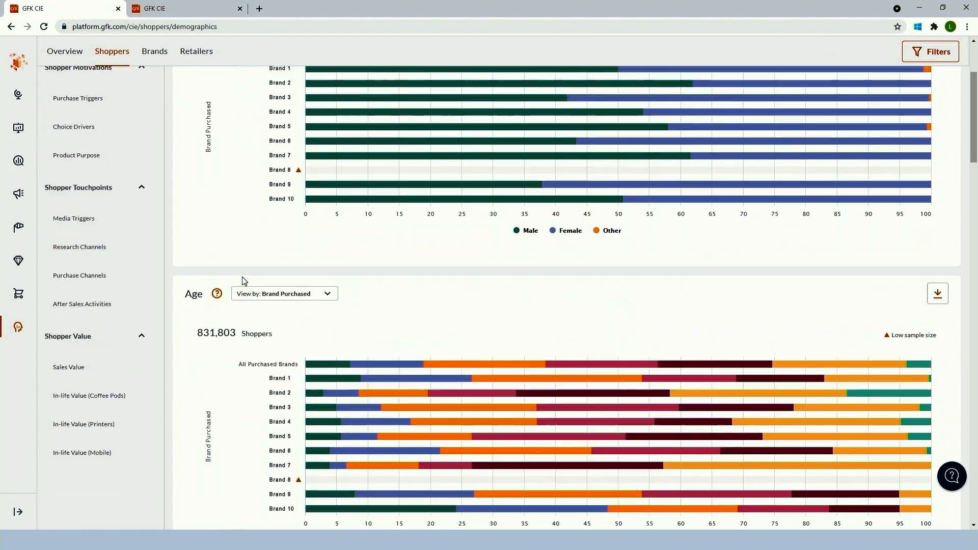
scroll(241, 284, "down", 2)
scroll(241, 283, "down", 1)
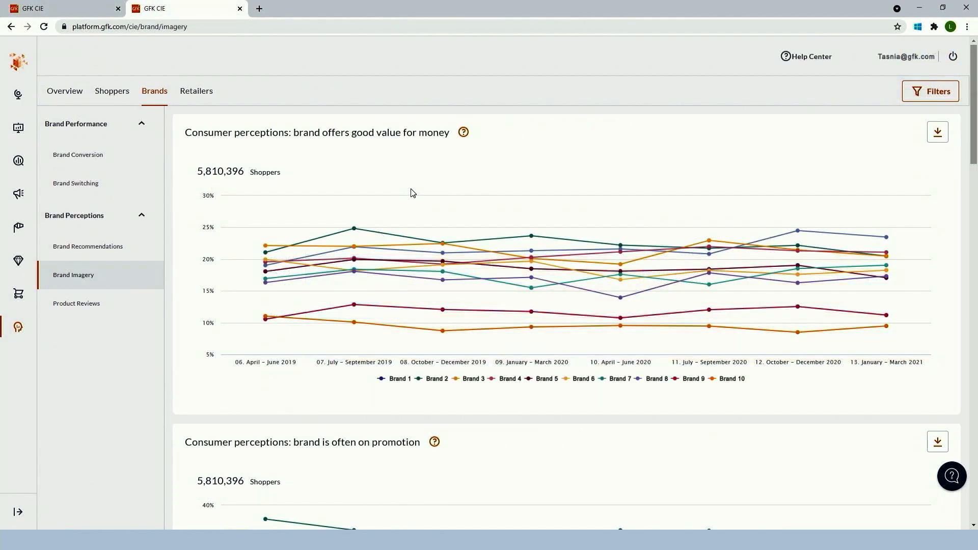
scroll(503, 280, "down", 5)
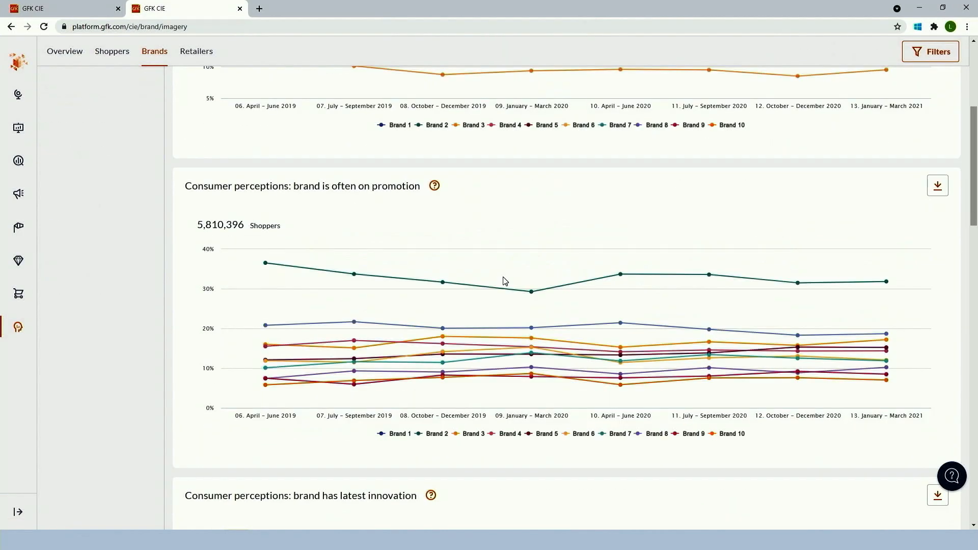
scroll(504, 280, "down", 5)
scroll(504, 281, "down", 4)
scroll(504, 280, "down", 3)
scroll(612, 246, "down", 2)
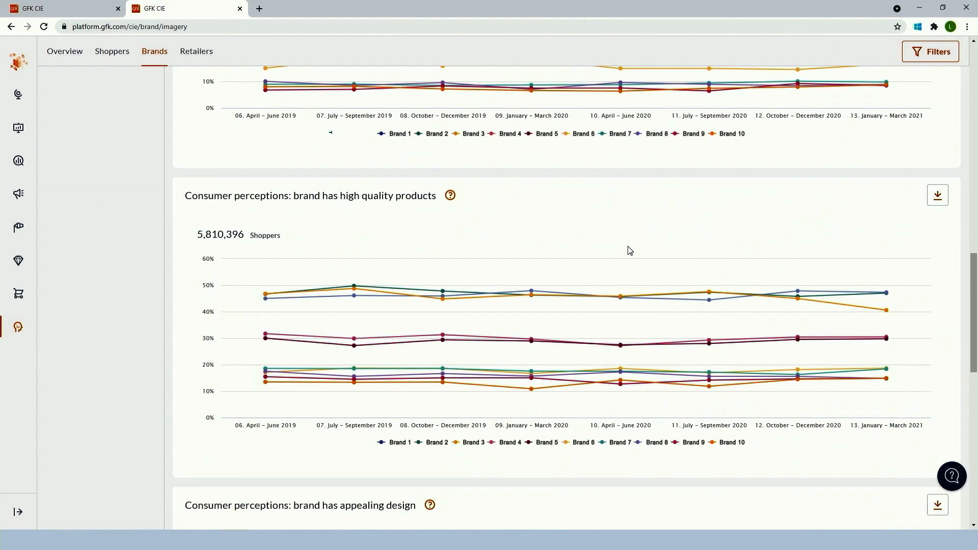
scroll(627, 253, "down", 2)
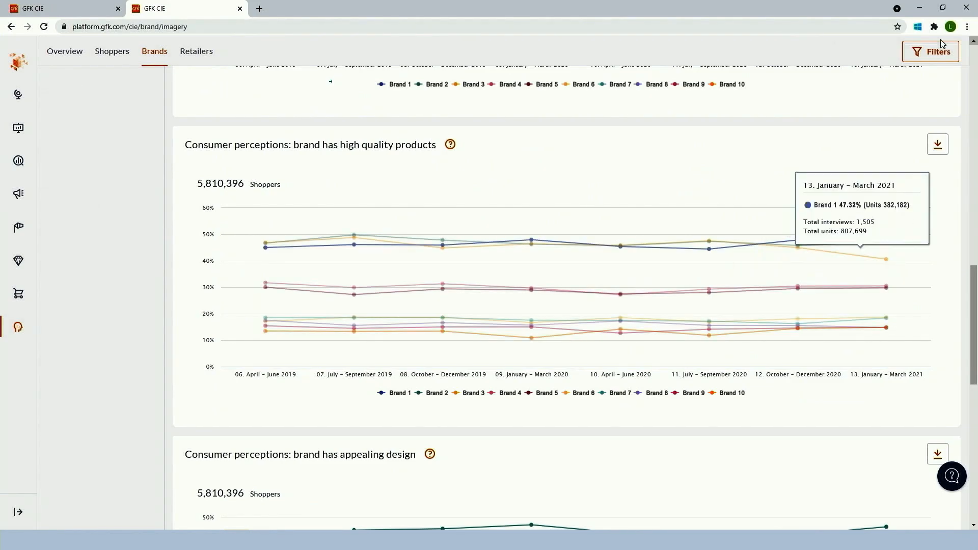
Step: Apply a Previous Brand Purchased filter of Brand 3, leaving 293,780 shoppers
left_click(930, 52)
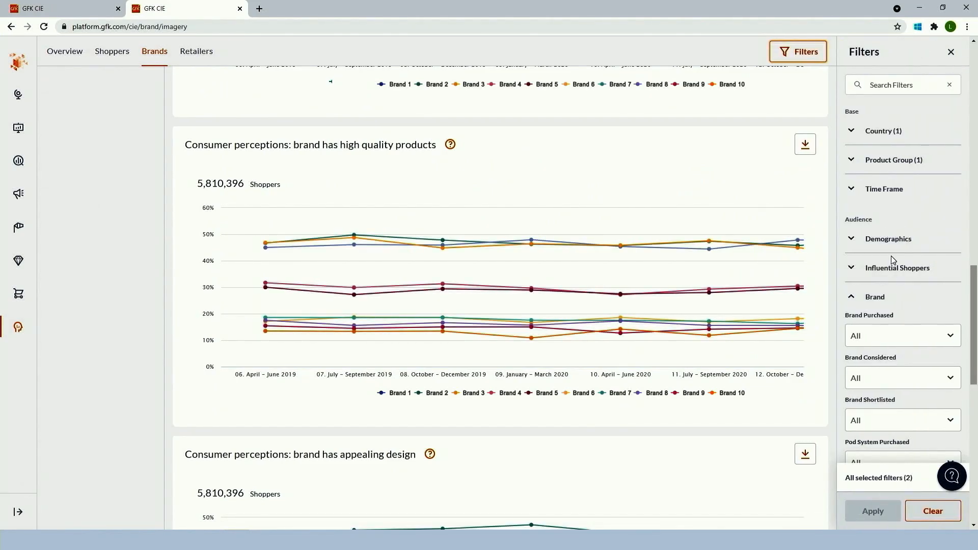
scroll(891, 256, "down", 2)
scroll(902, 244, "down", 2)
scroll(912, 246, "down", 3)
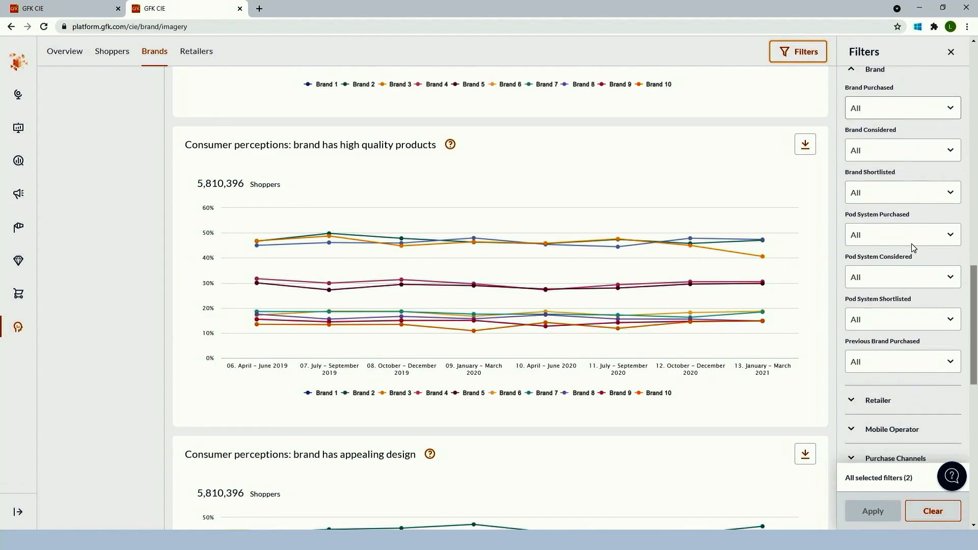
scroll(912, 247, "down", 1)
left_click(910, 283)
type("b")
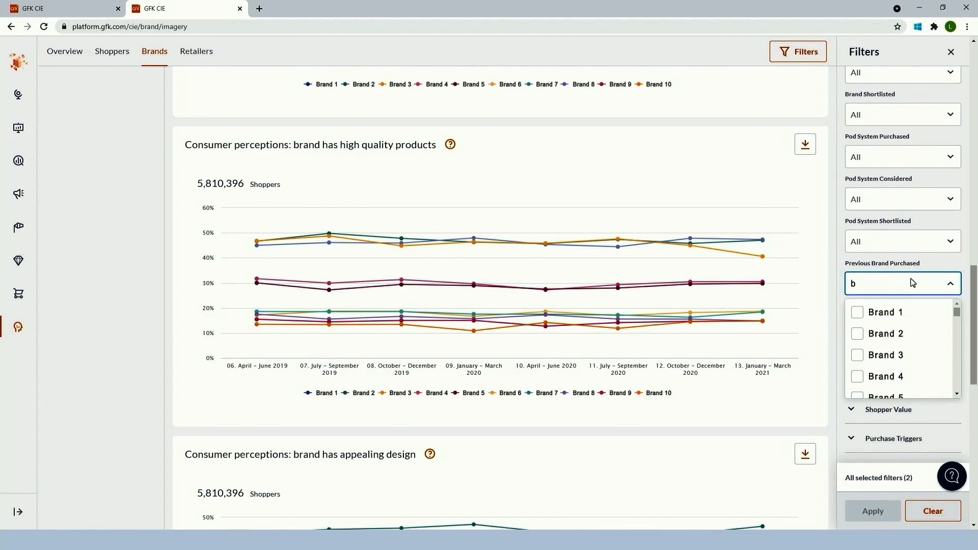
type("rand 3")
left_click(887, 312)
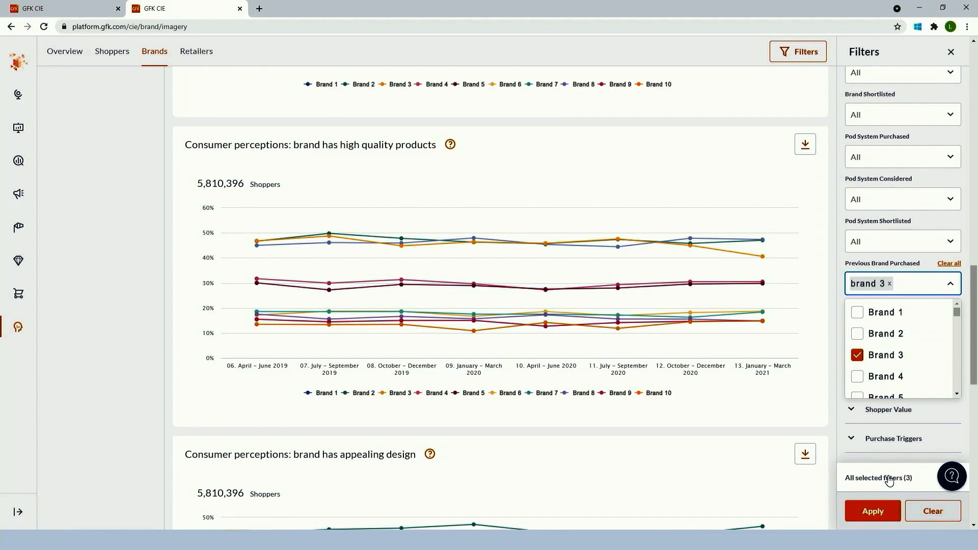
left_click(874, 511)
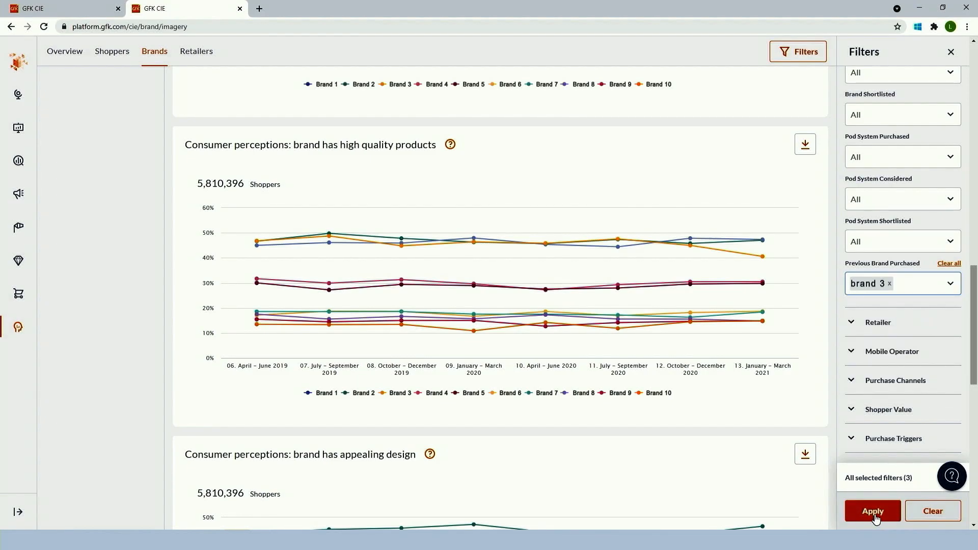
left_click(951, 51)
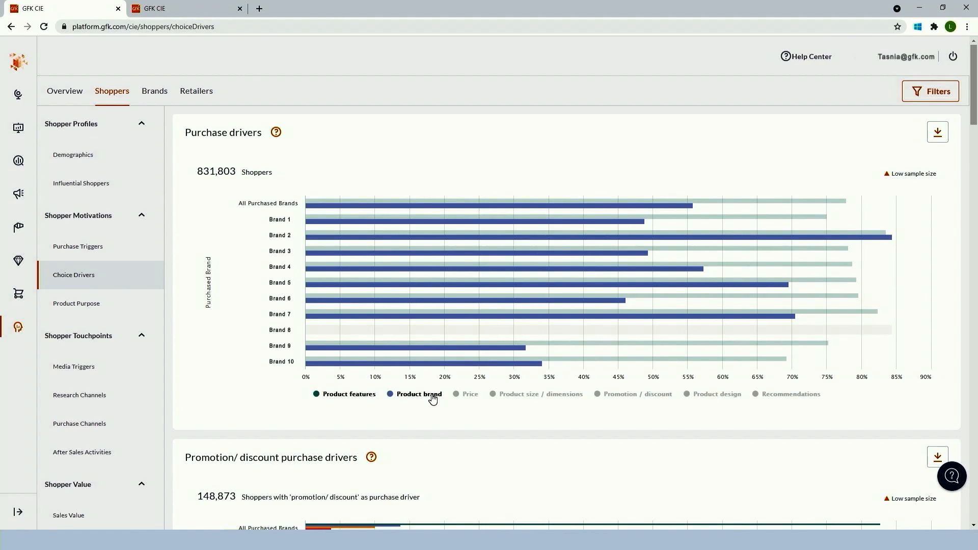
scroll(261, 396, "down", 5)
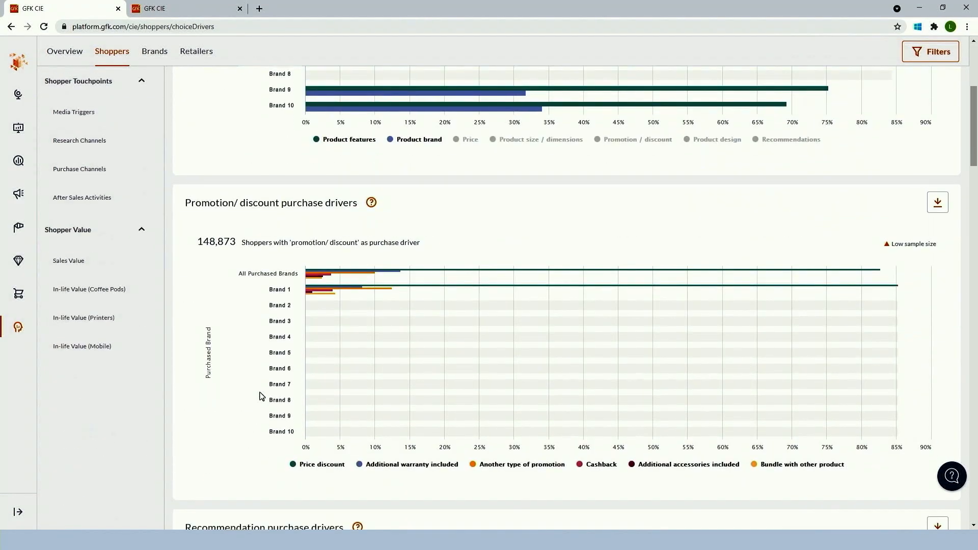
scroll(260, 397, "down", 5)
scroll(260, 396, "down", 5)
scroll(260, 396, "down", 3)
scroll(259, 396, "down", 3)
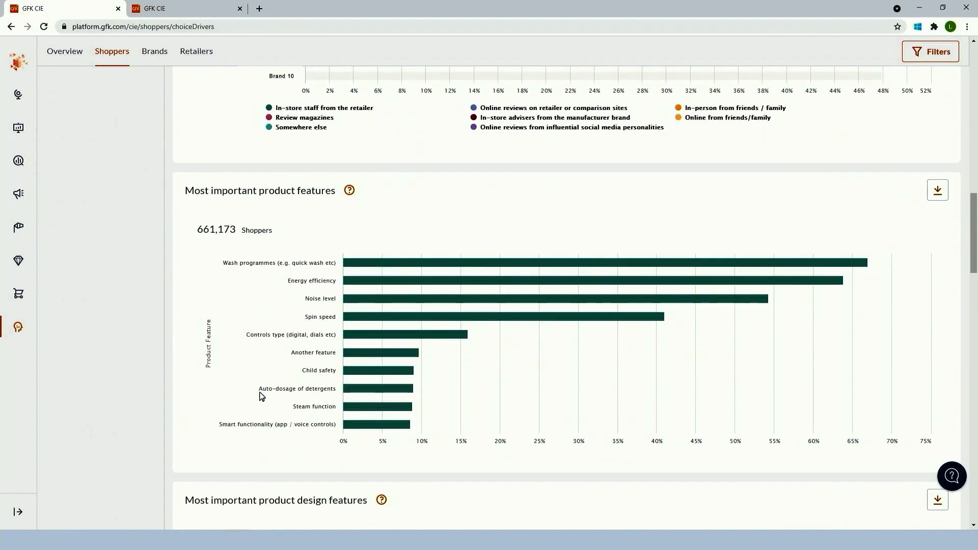
scroll(260, 396, "down", 1)
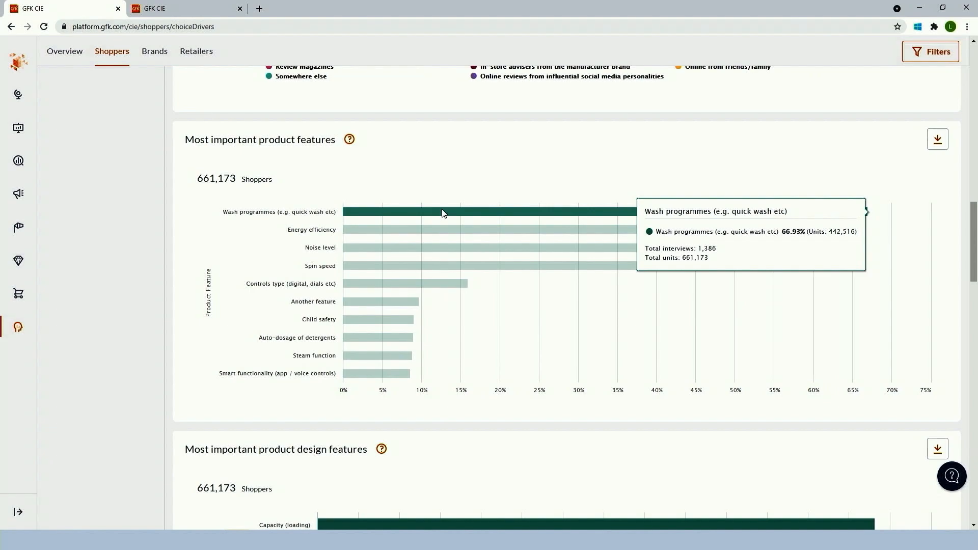
mouse_move(475, 202)
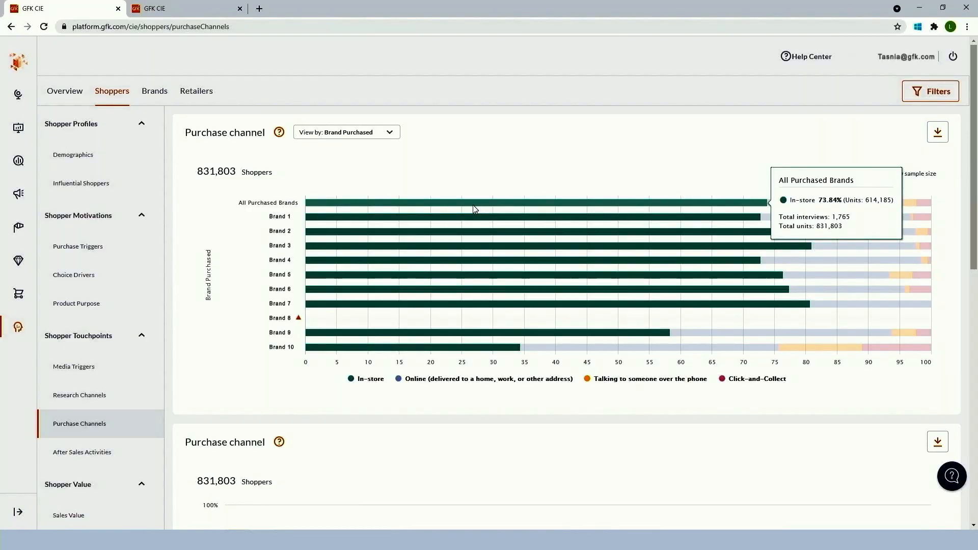
left_click(206, 93)
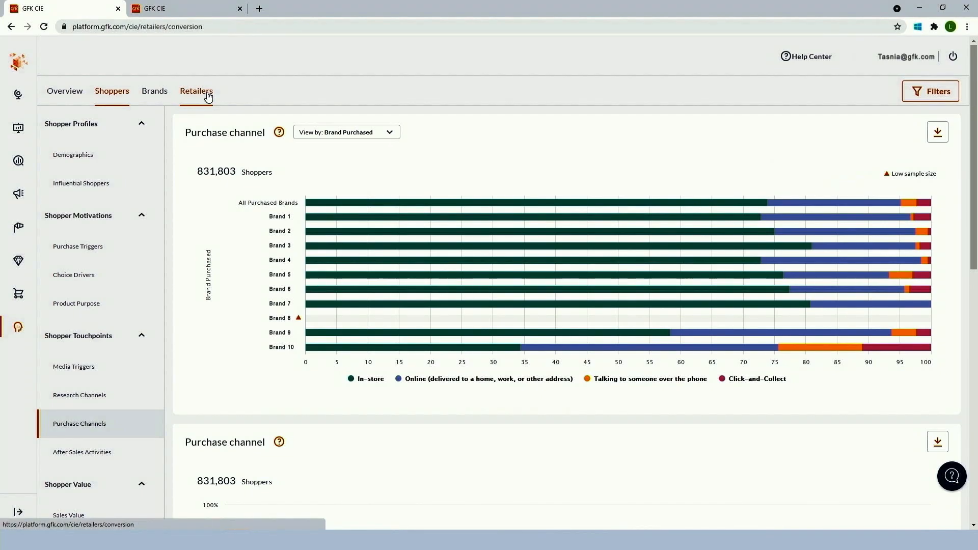